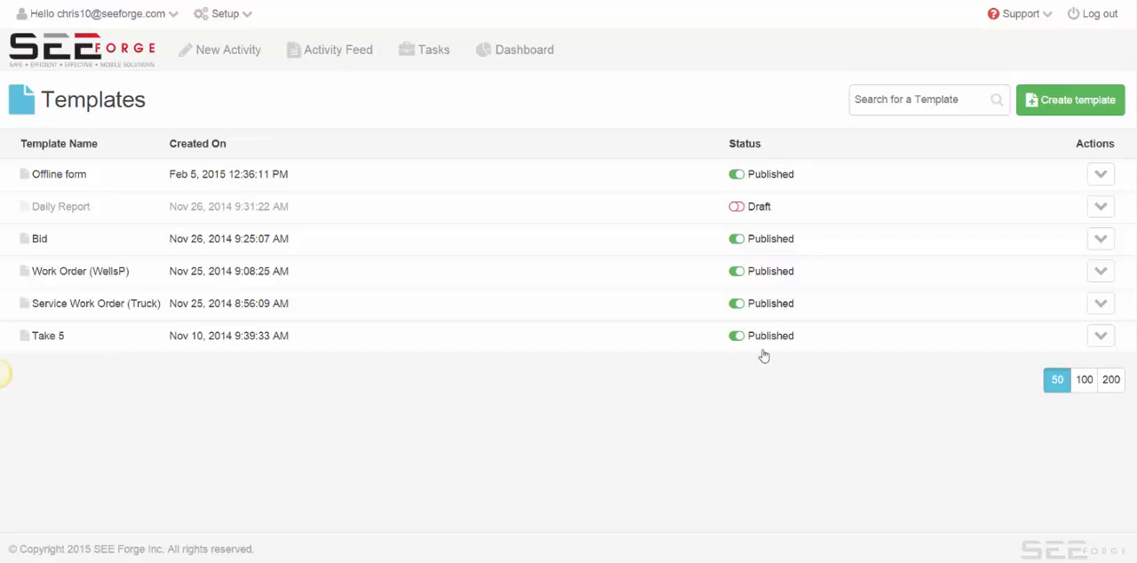
click(764, 175)
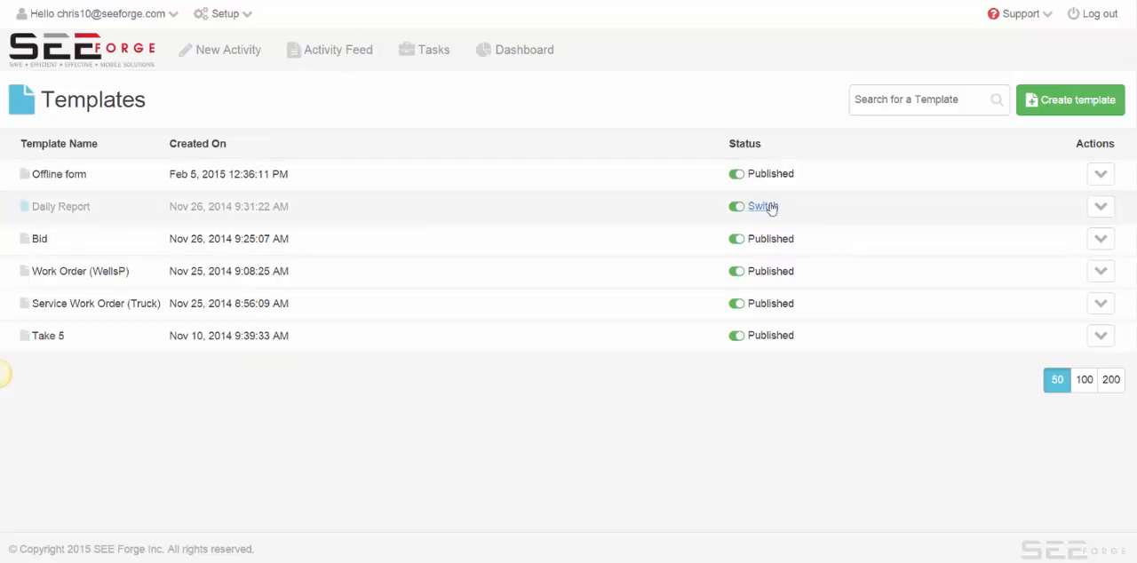
click(762, 206)
mouse_move(767, 181)
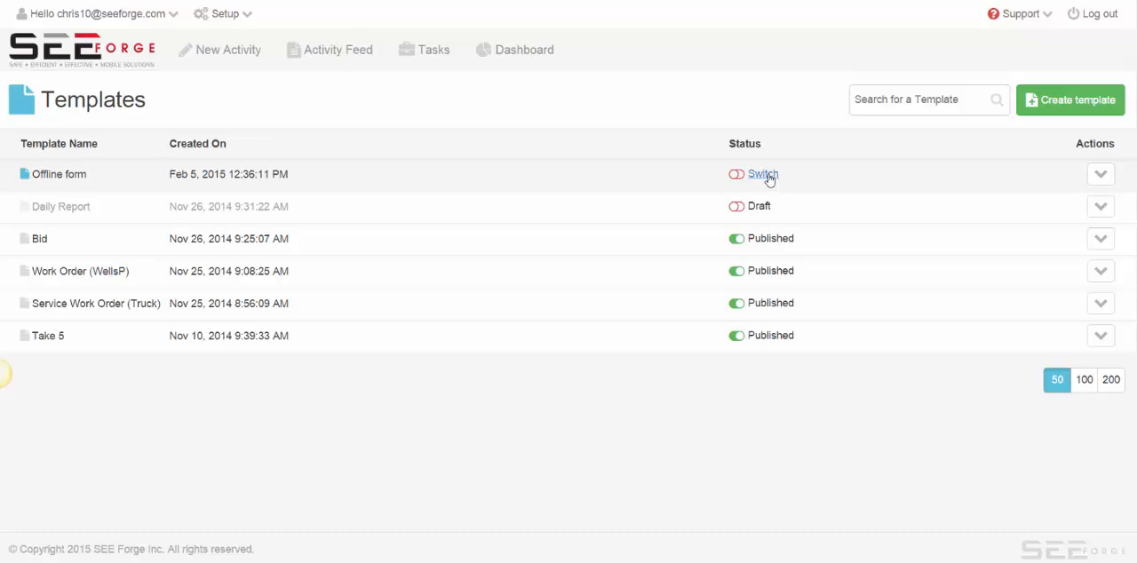
click(766, 174)
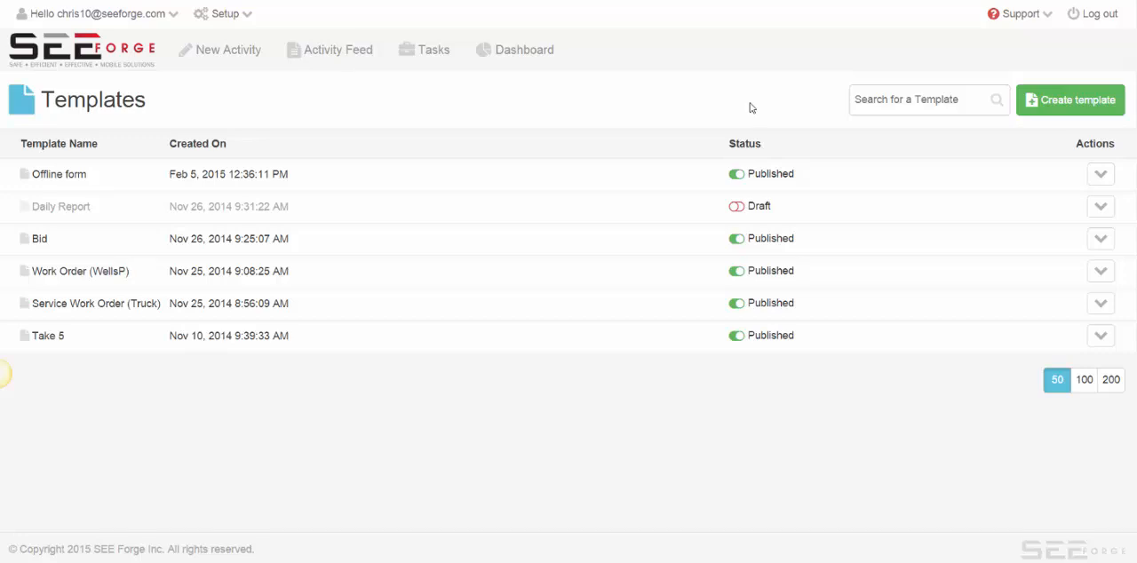
Start a new template and look over its element list, name field and preview.
click(1076, 103)
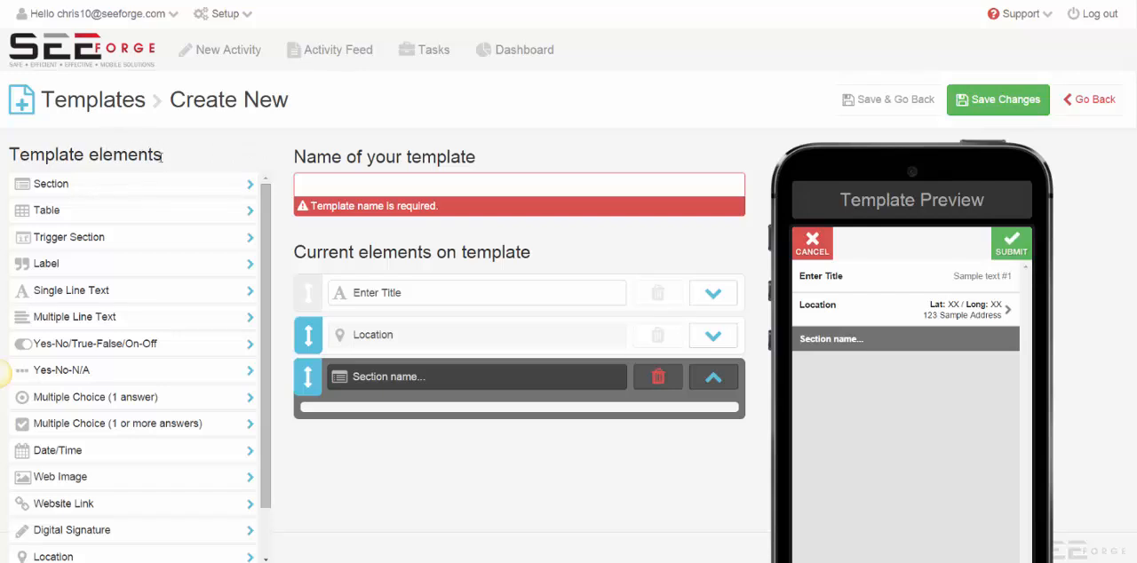
drag(161, 156, 9, 156)
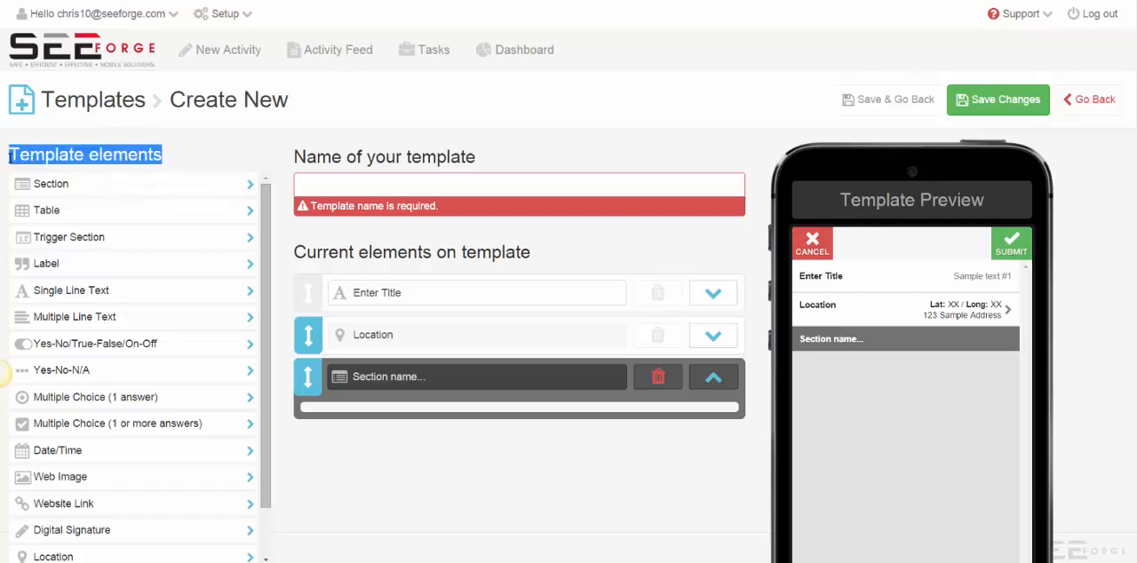
drag(477, 158, 396, 159)
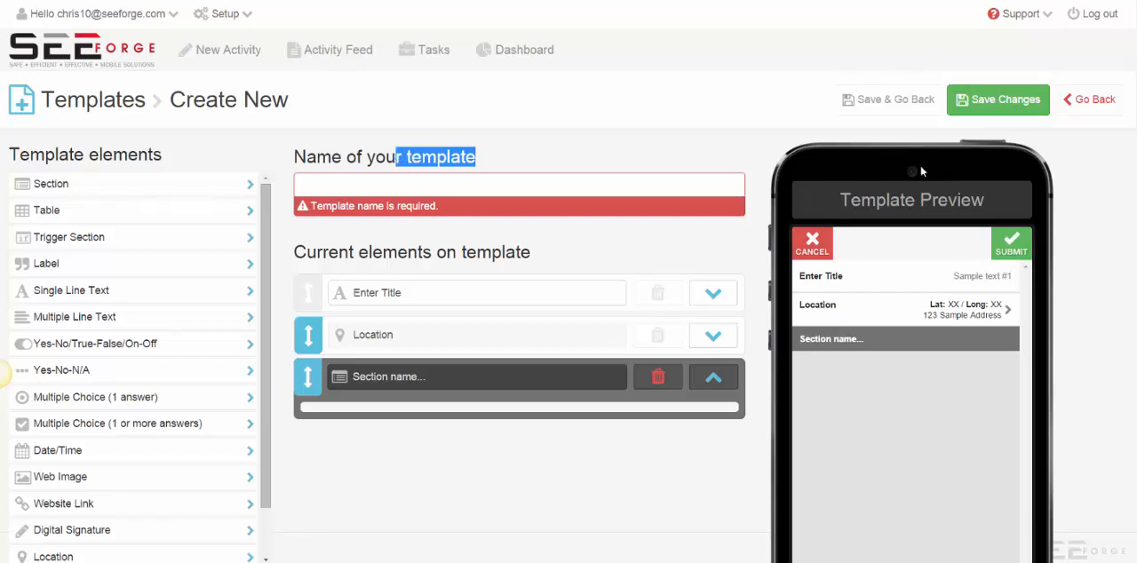
drag(999, 203, 839, 201)
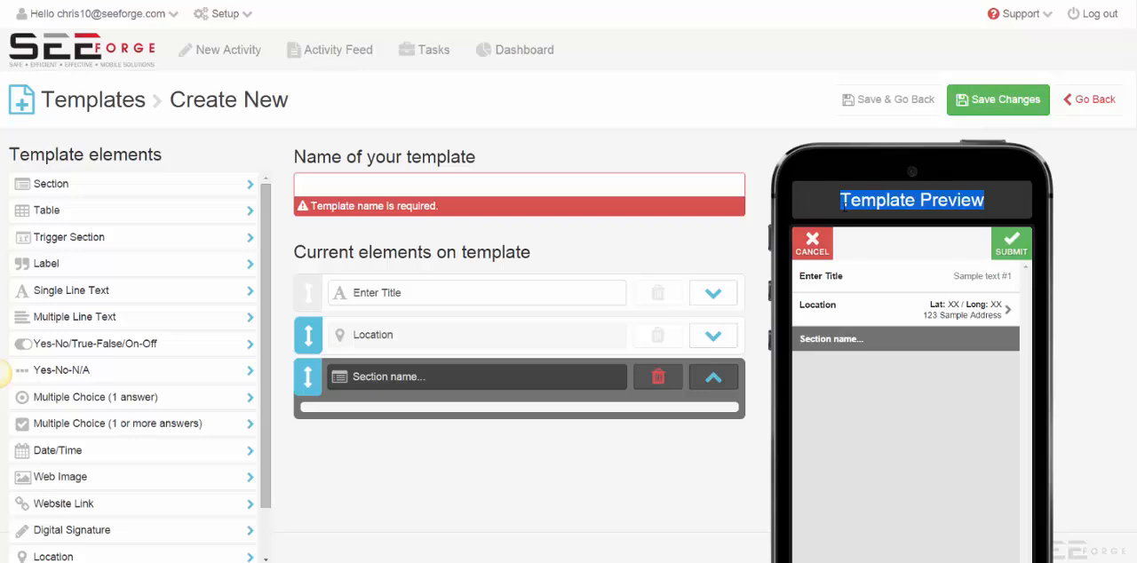
click(283, 186)
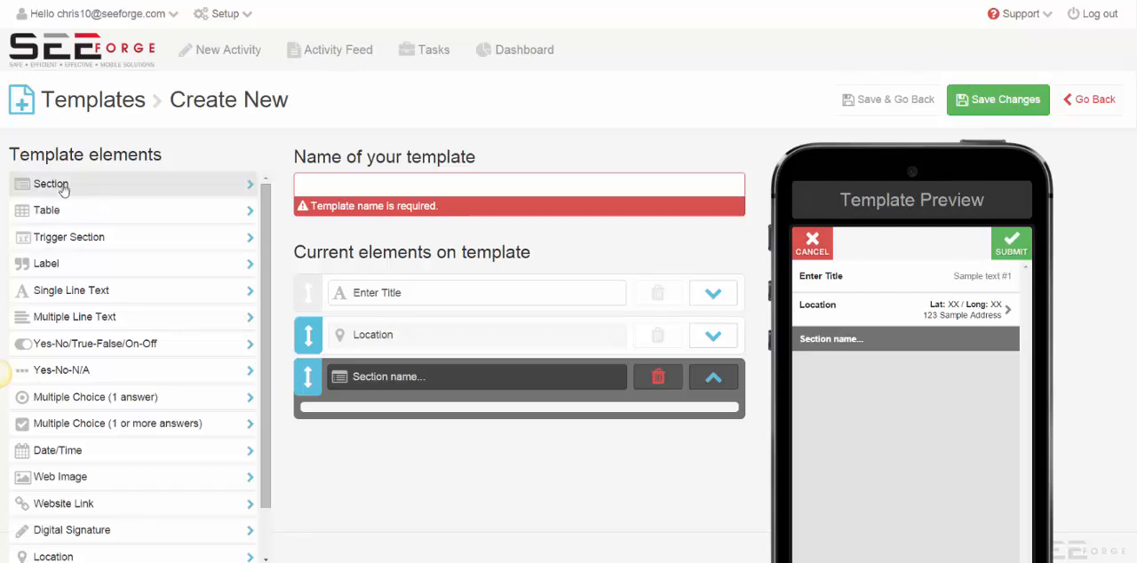
Add a label to the existing section, name the section "Safety" and set the label's text to "Questions....".
click(57, 265)
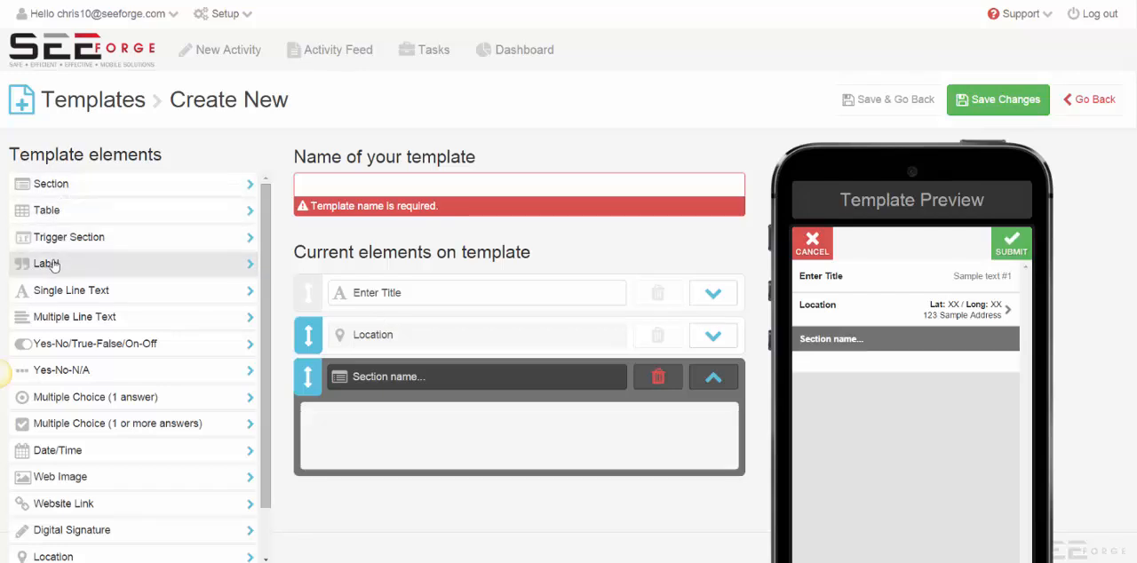
click(427, 377)
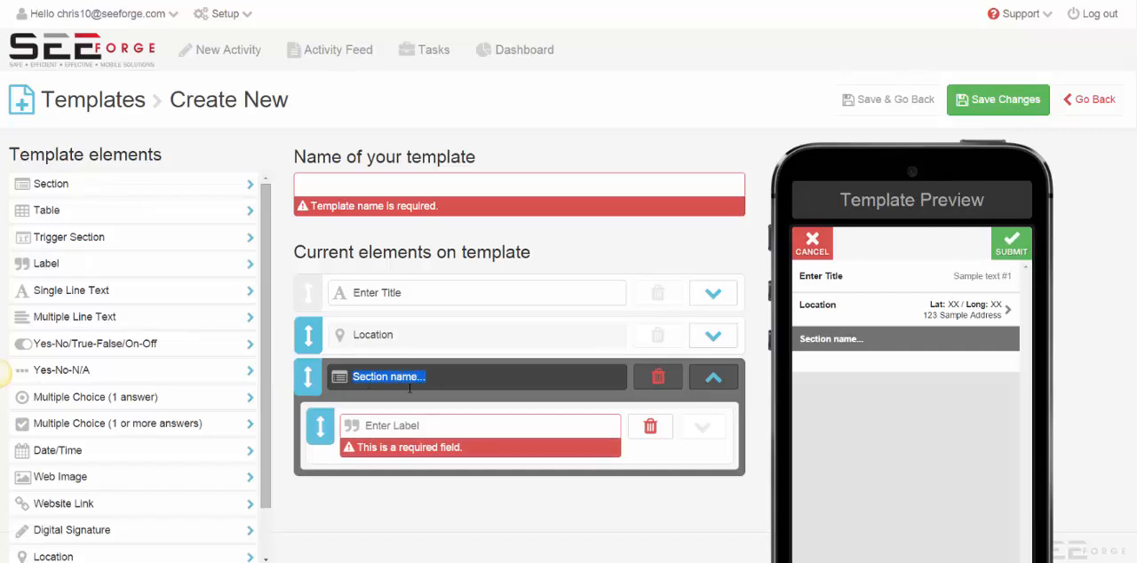
text(Safety)
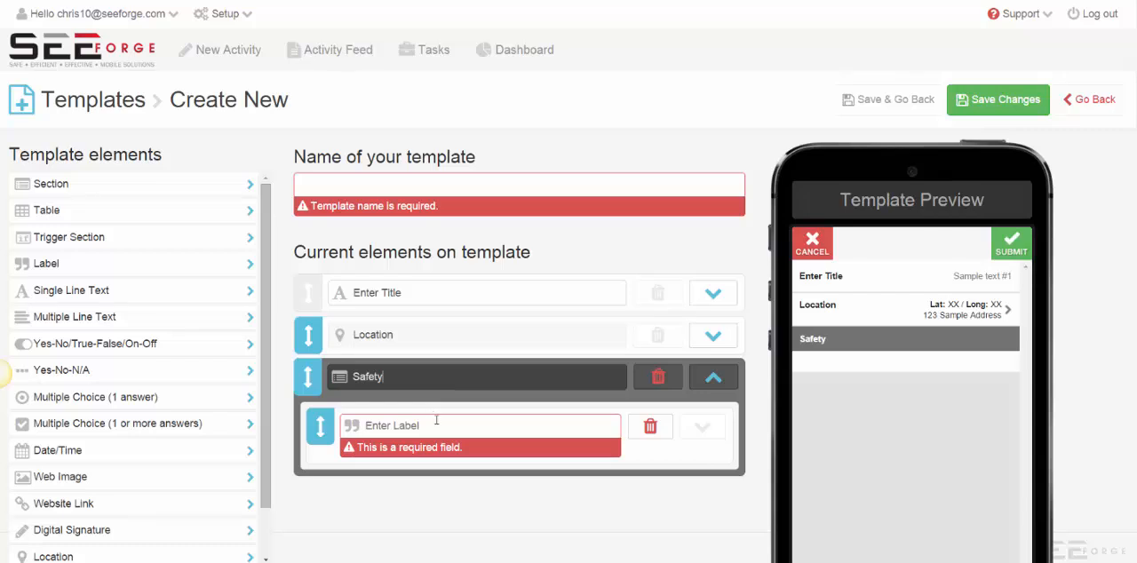
click(438, 424)
text(Questions)
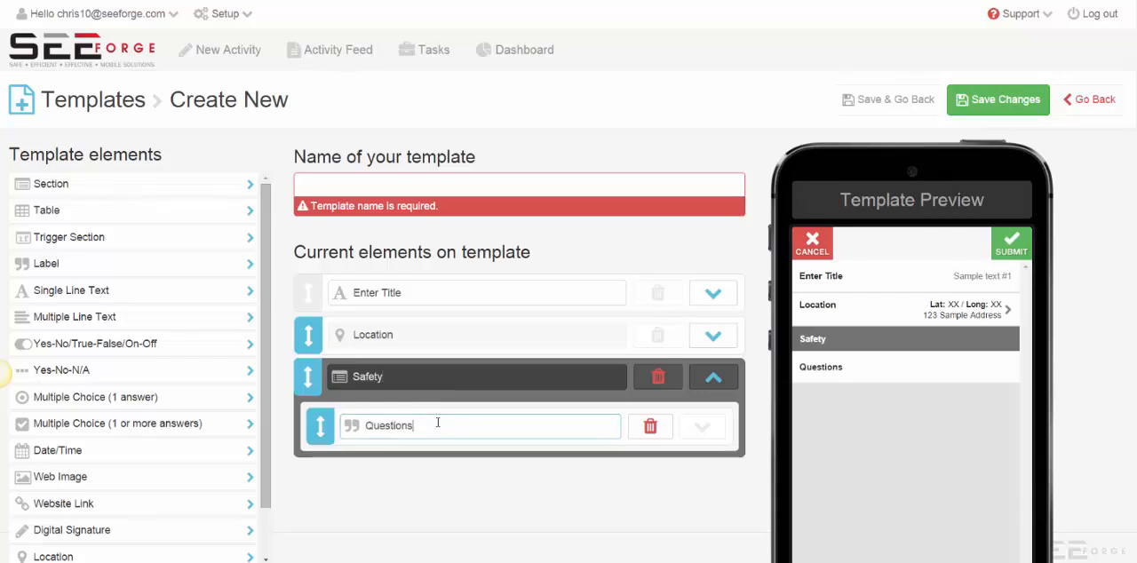
text(....)
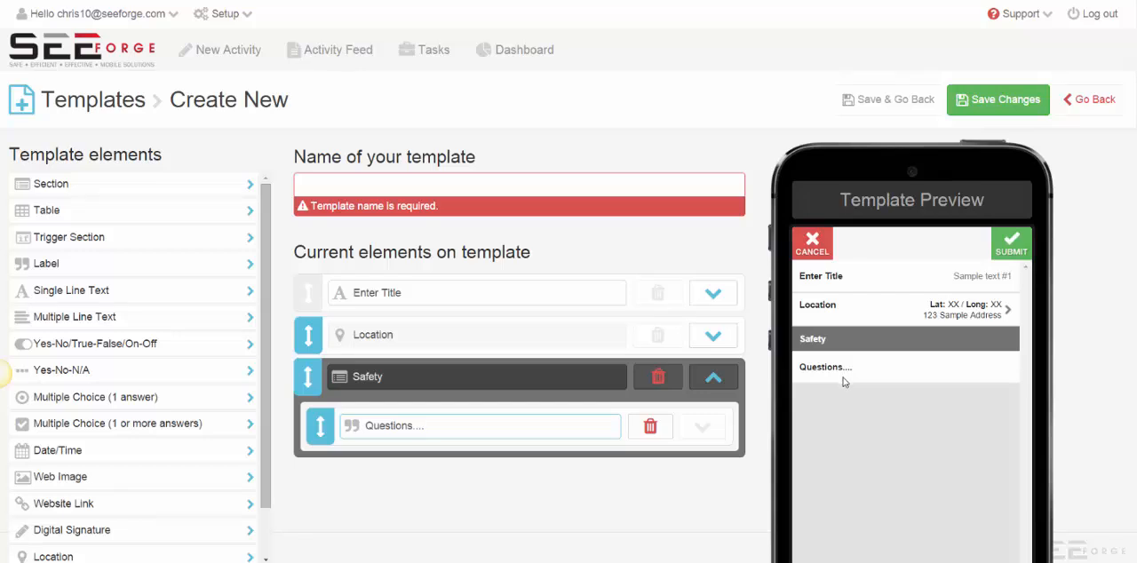
Add a second section below Safety and title it "Maintenance".
click(53, 185)
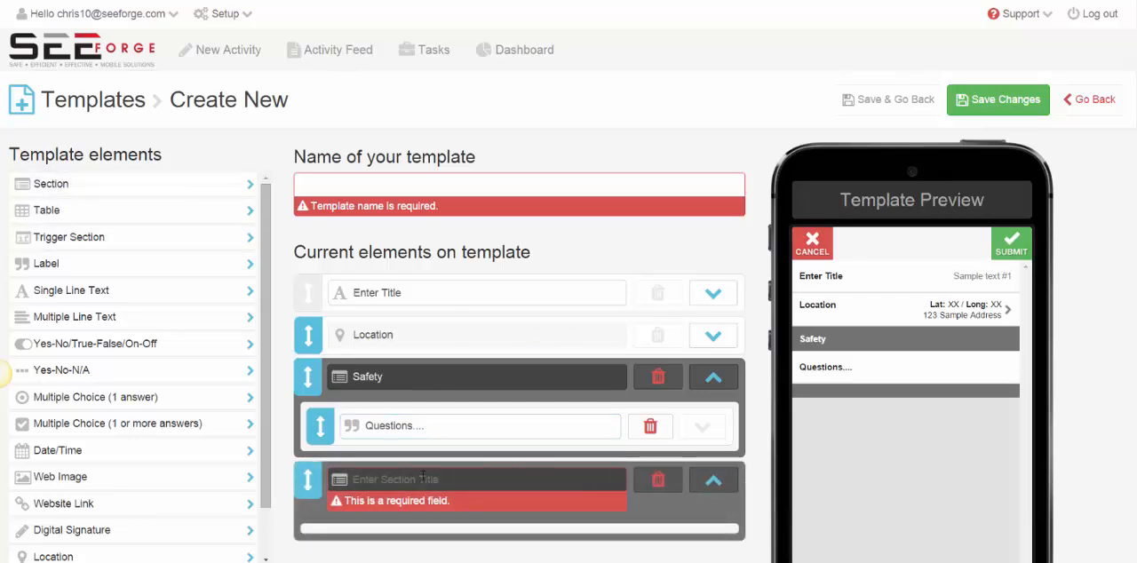
click(423, 478)
text(M)
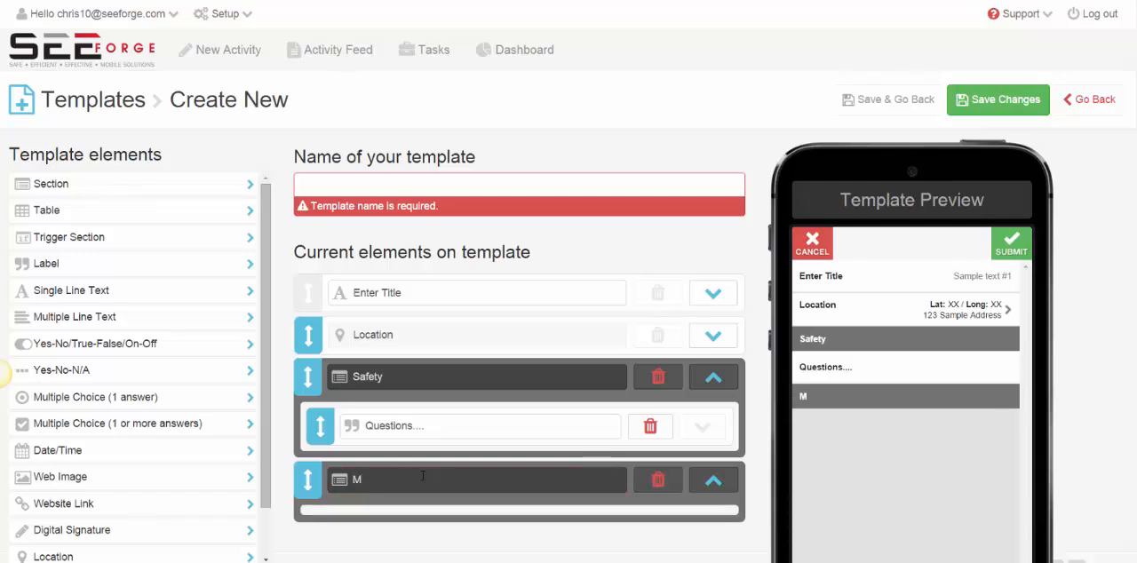
text(aintenance)
Add a label with the text "Question" to the Maintenance section.
click(213, 264)
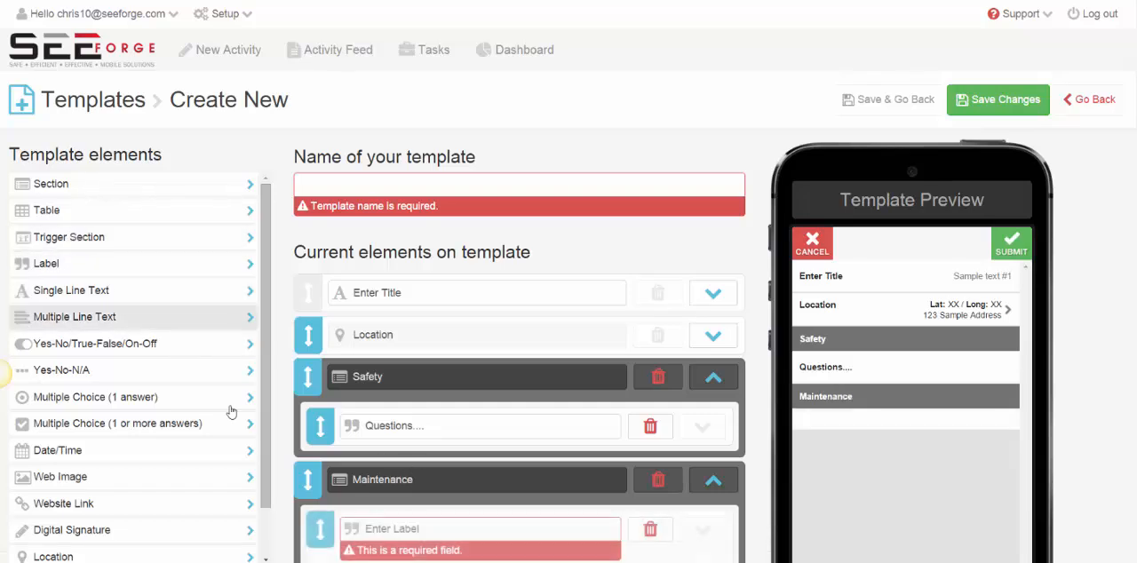
click(438, 533)
text(Qustion)
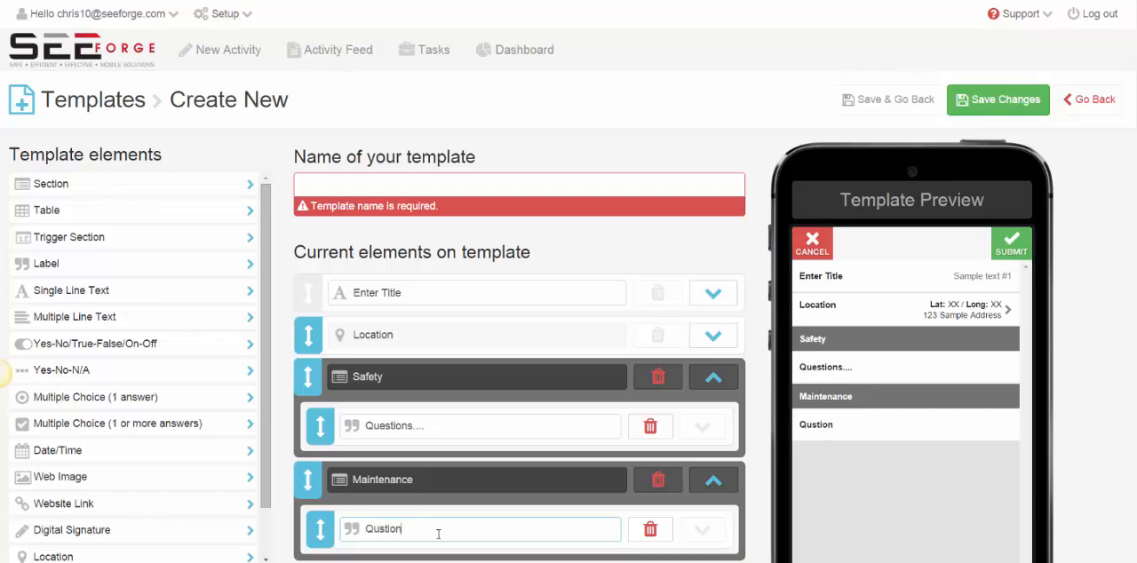
key(BackSpace)
key(BackSpace)
key(BackSpace)
key(BackSpace)
key(BackSpace)
text(estion)
Delete the Maintenance section and the "Questions...." label in the Safety section.
click(660, 481)
click(540, 92)
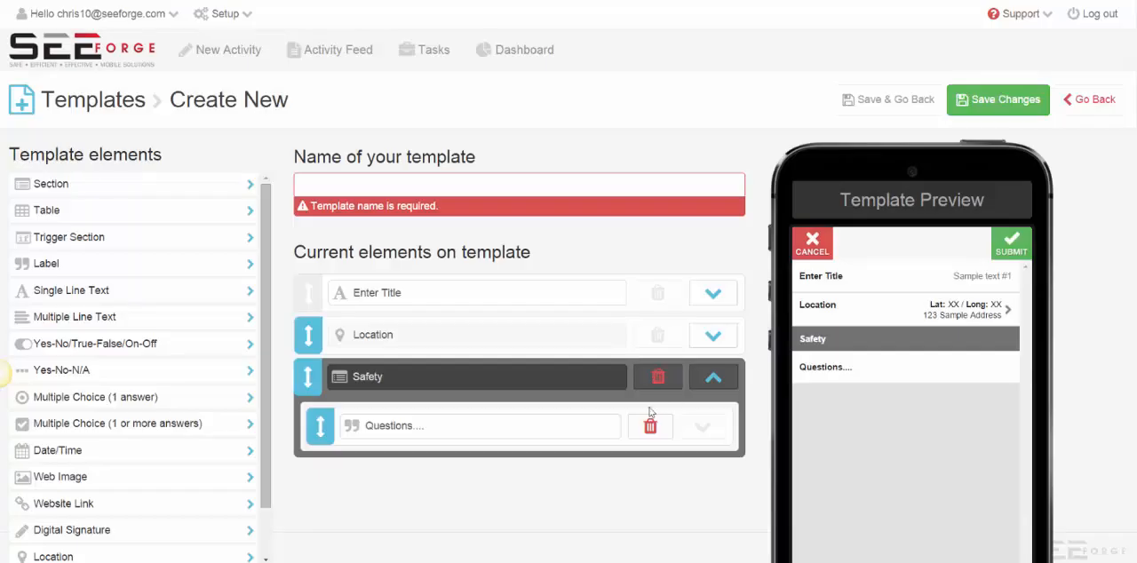
click(652, 428)
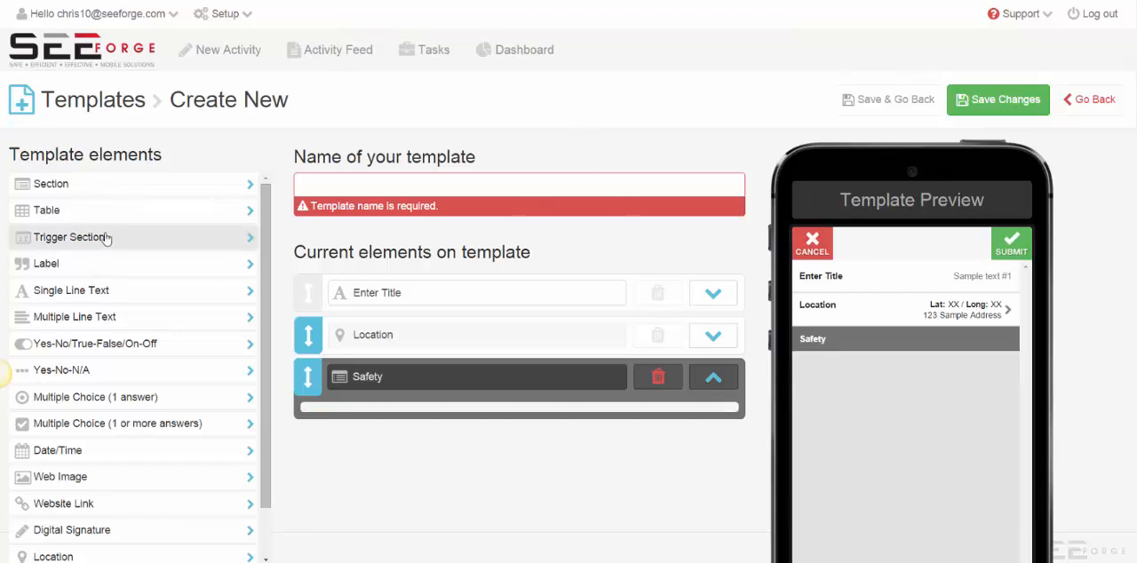
Add a table element below the Safety section and delete it again.
click(64, 215)
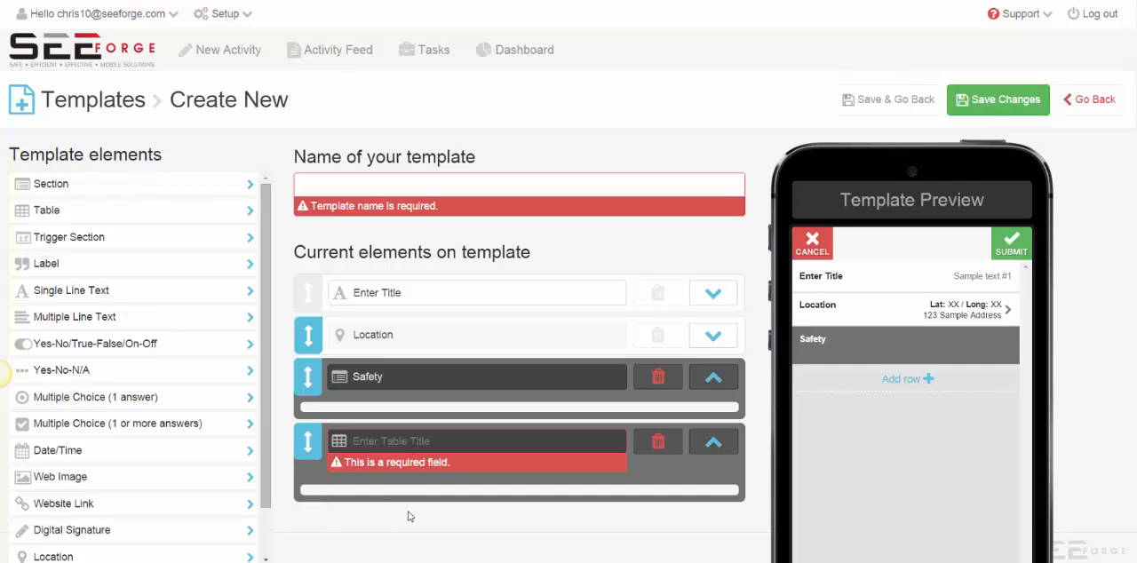
click(658, 441)
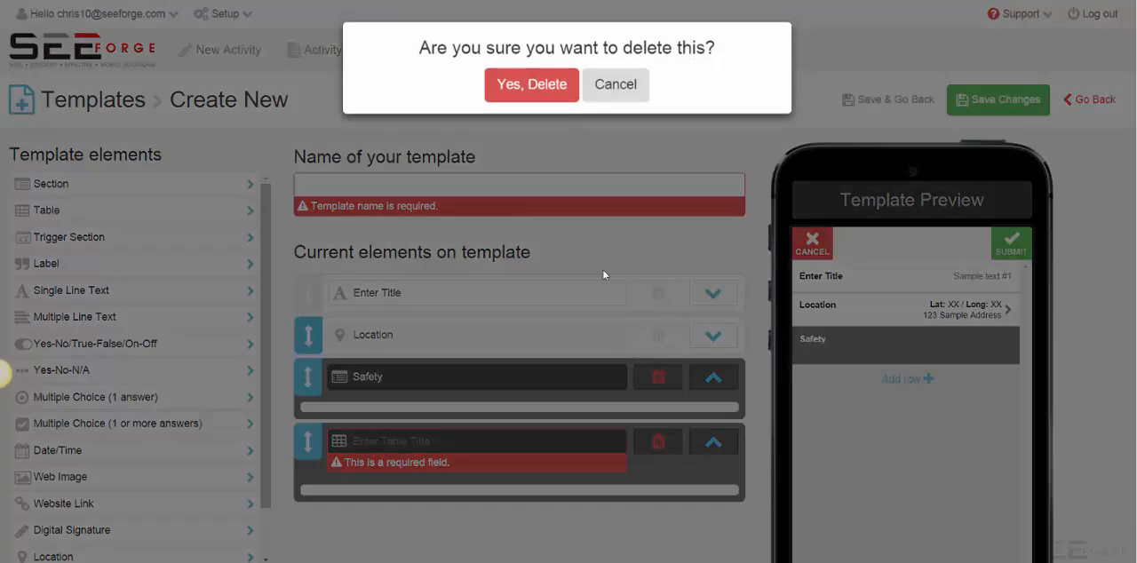
click(541, 86)
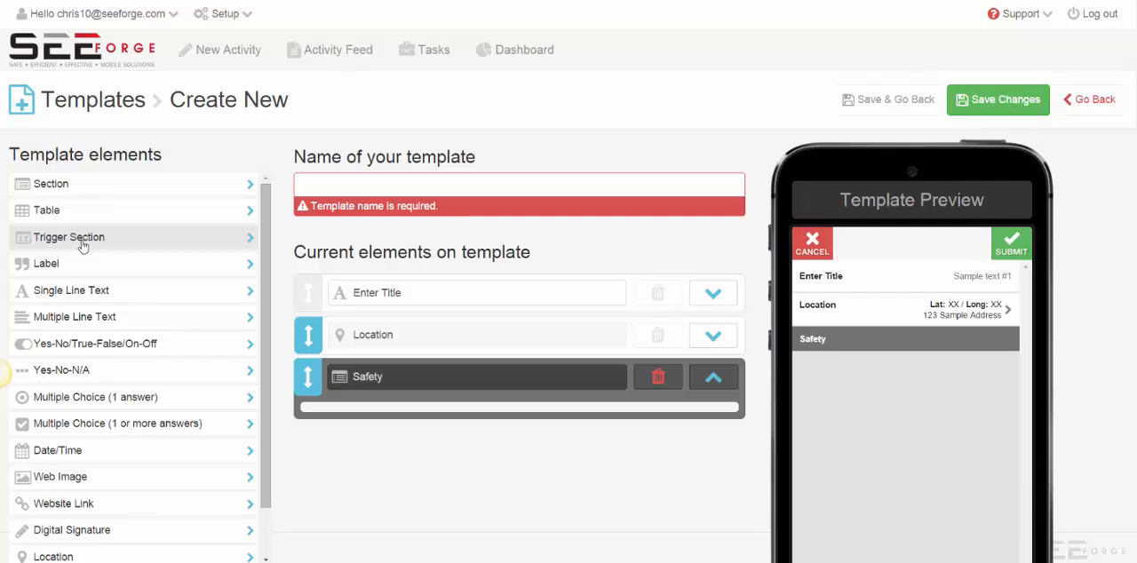
Add a Yes-No-N/A field to the Safety section with the label "Do I need a permit?".
click(62, 372)
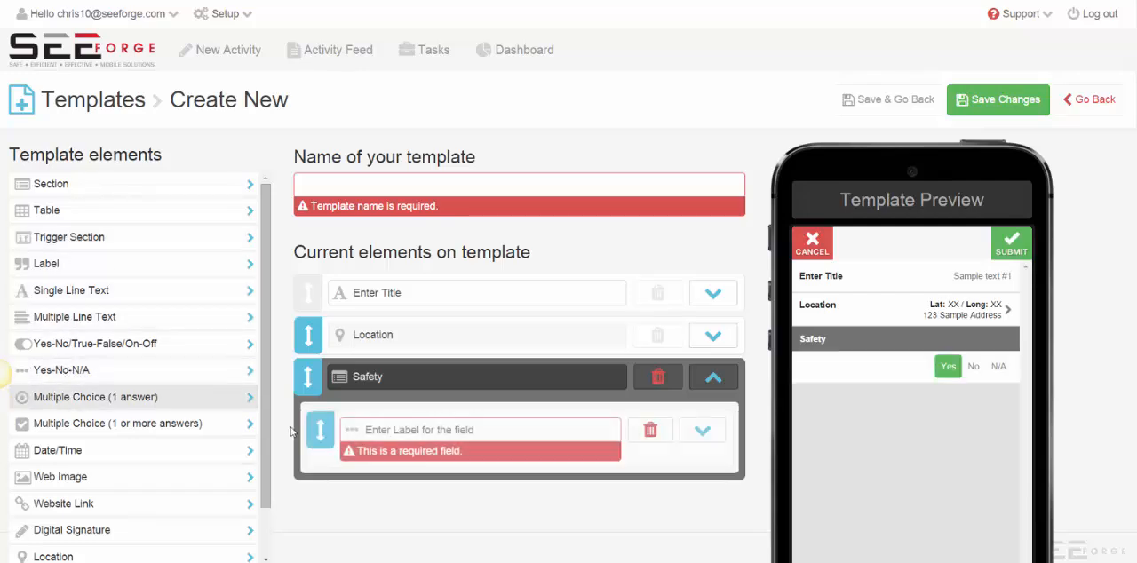
click(397, 430)
text(Do I)
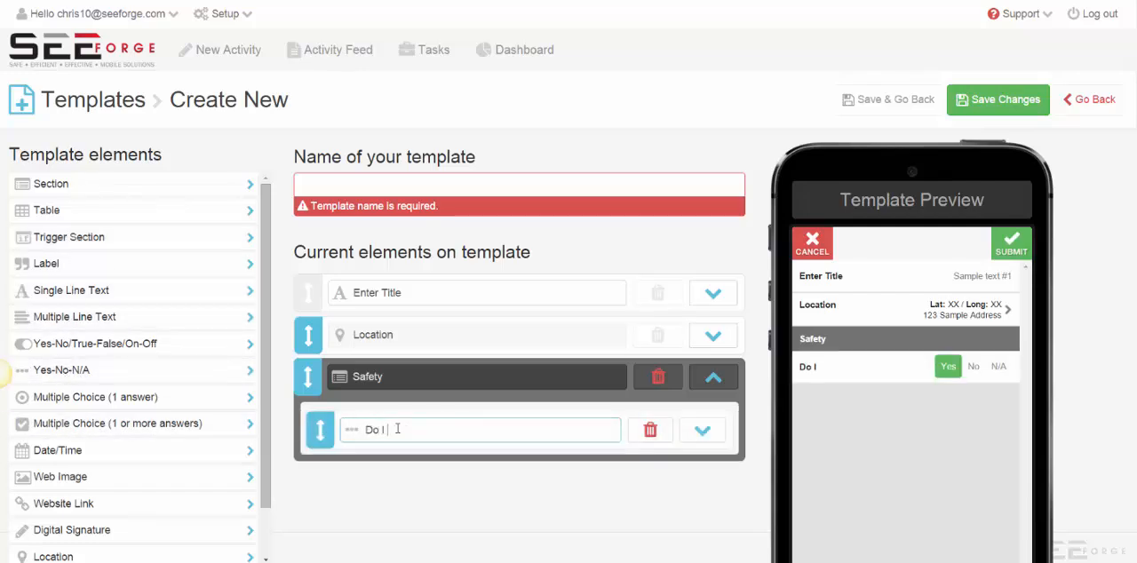
text( need a)
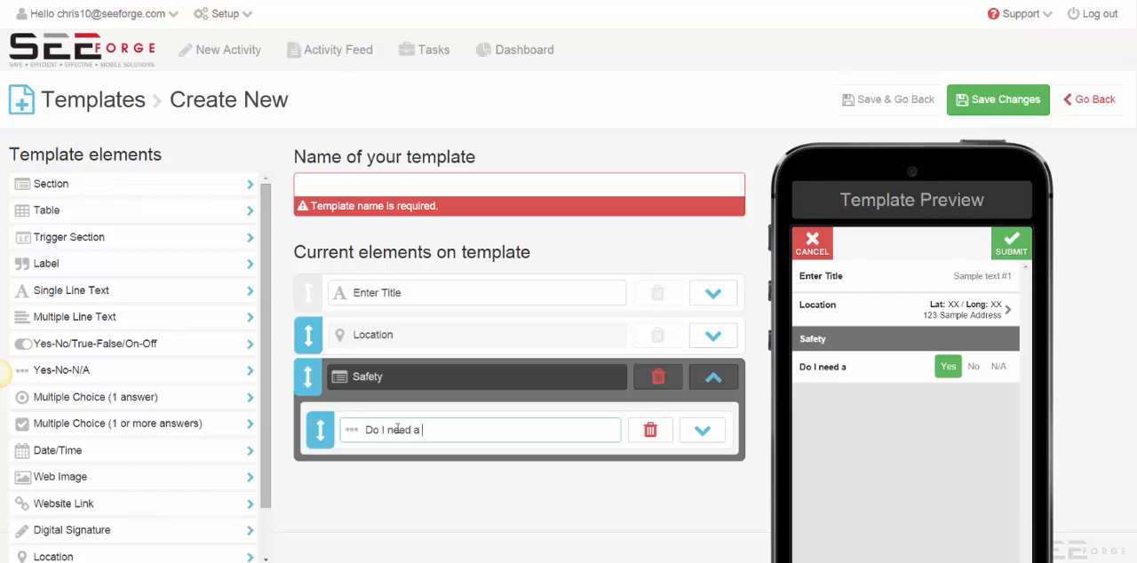
text( permit?)
Add a trigger section below the Safety section and name it "Permit detail".
click(63, 237)
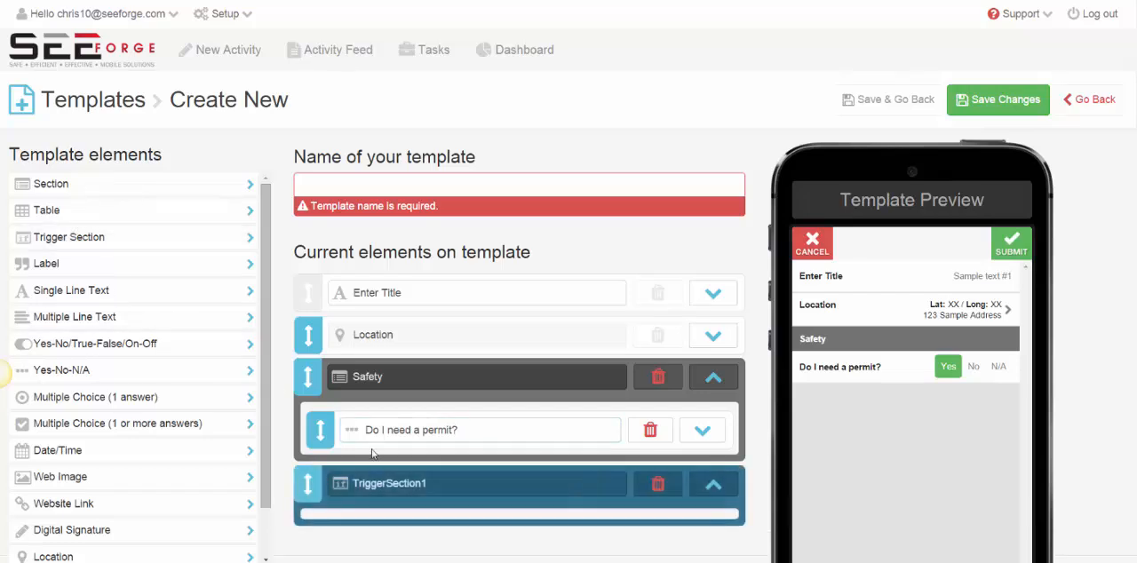
drag(449, 485, 346, 484)
text(Permit detail)
Add a label element and move it above the permit question in the Safety section.
drag(458, 430, 326, 420)
click(84, 264)
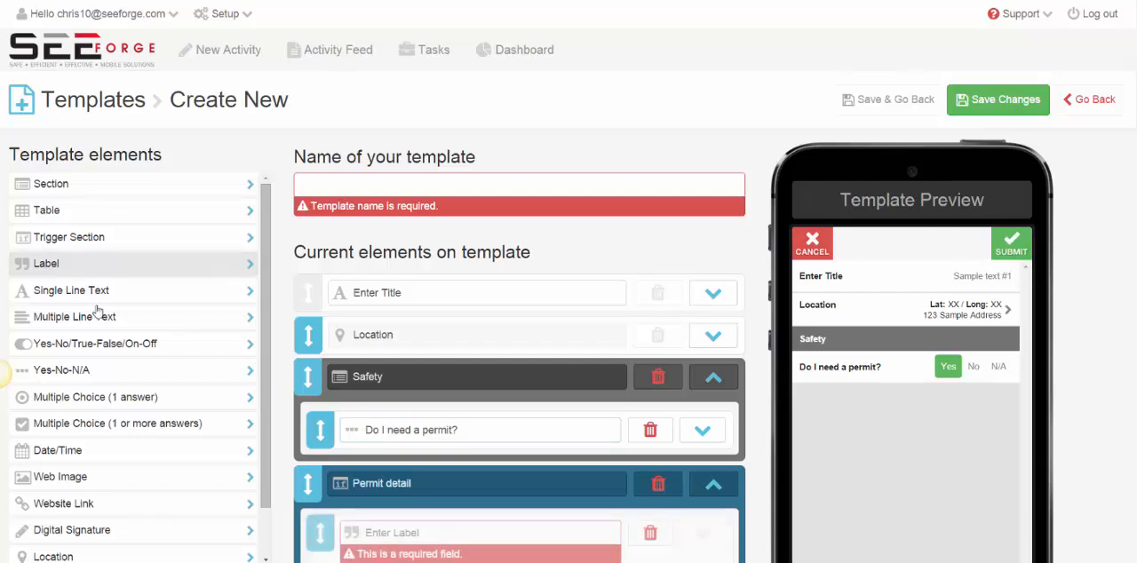
drag(320, 531, 318, 421)
Set the new label's text to "This is explanation of the question....", with the spelling corrected.
click(448, 433)
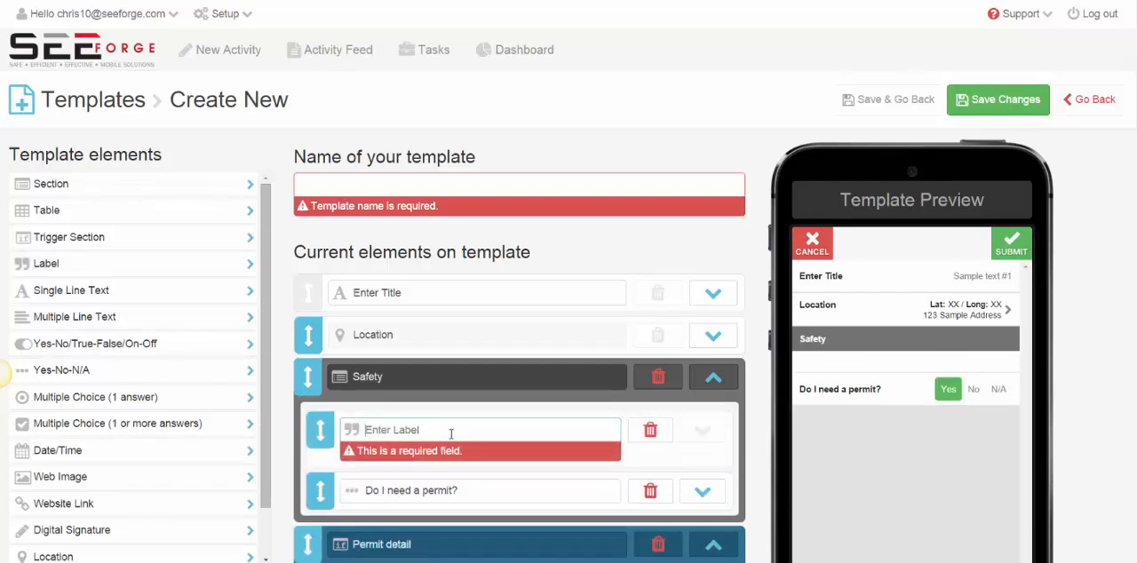
text(This is e)
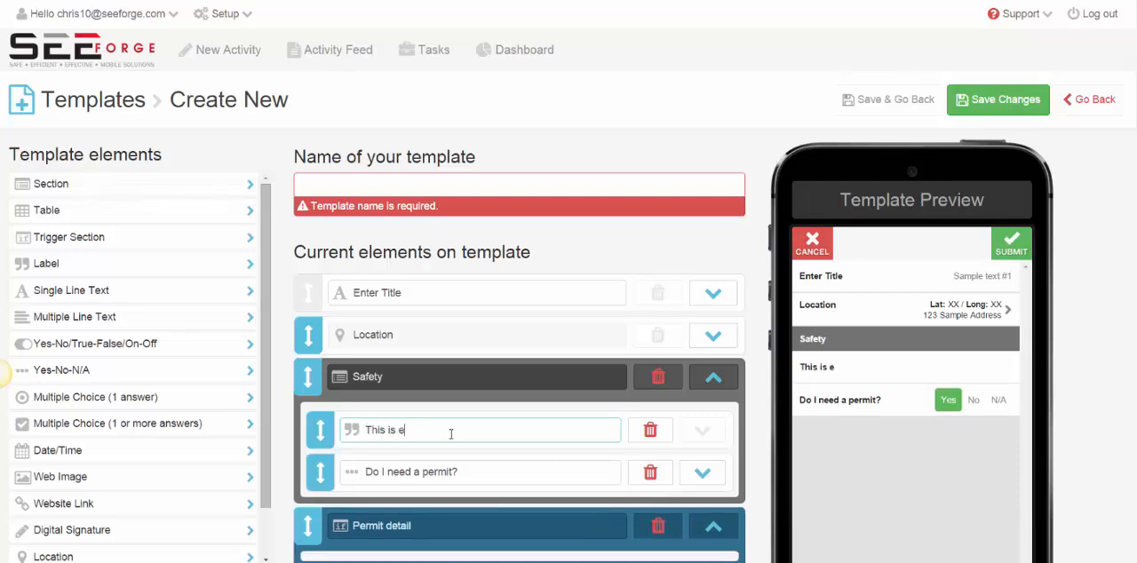
text(xplaination o)
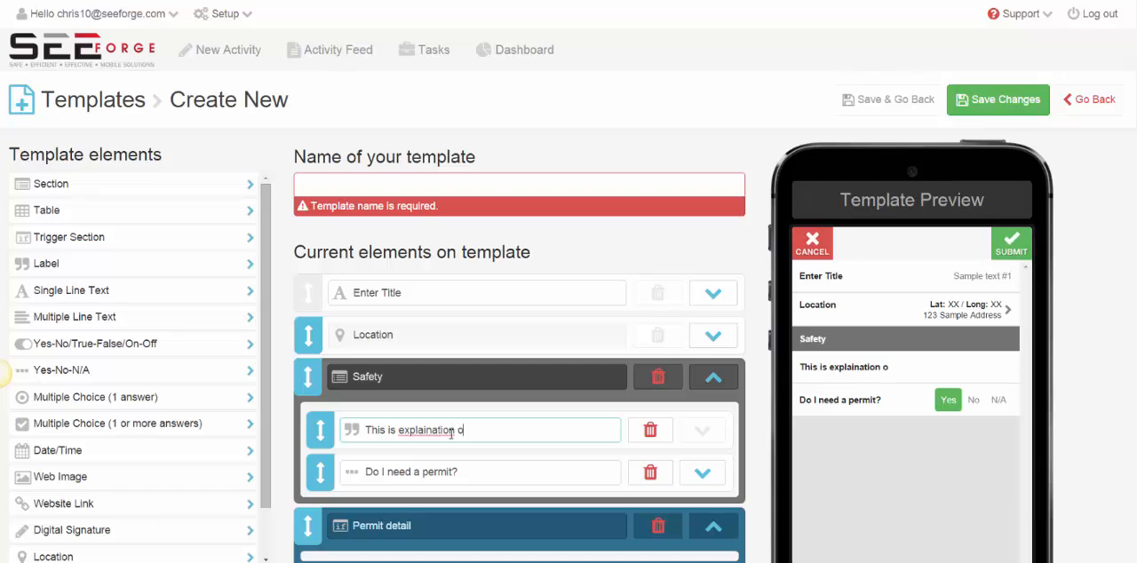
text(f the question....)
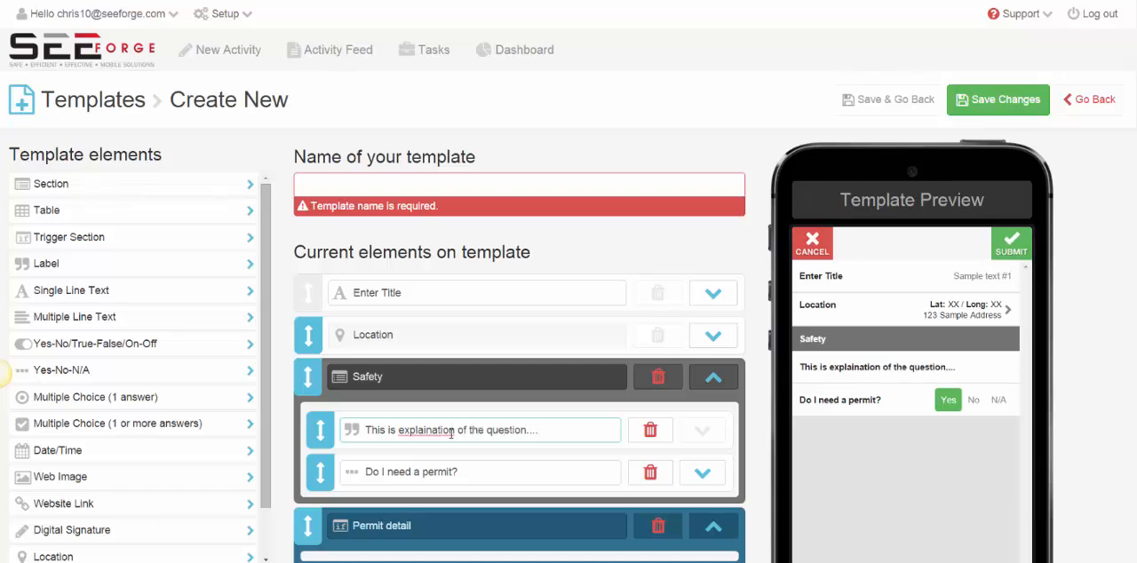
right_click(443, 431)
key(Escape)
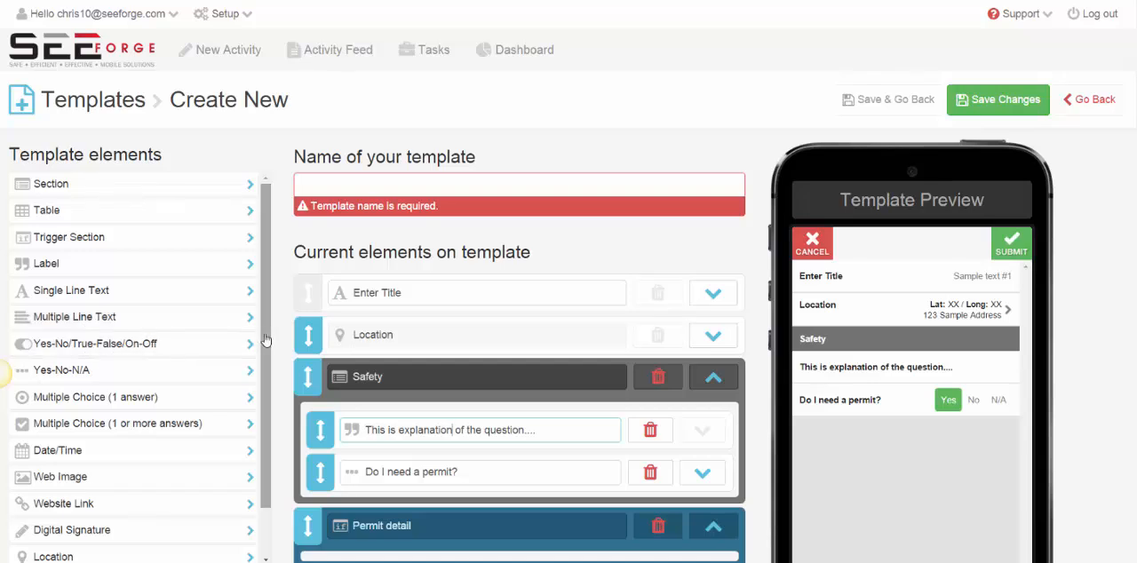
Delete the Permit detail trigger section and the "Do I need a permit?" field.
scroll(265, 340, down, 2)
scroll(662, 462, down, 2)
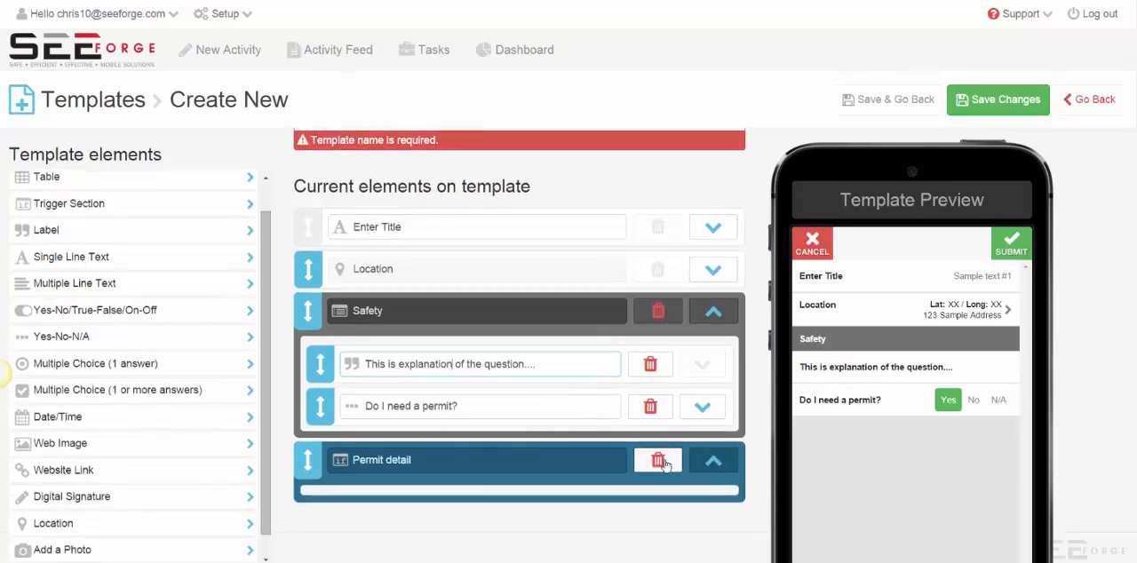
click(662, 462)
click(573, 83)
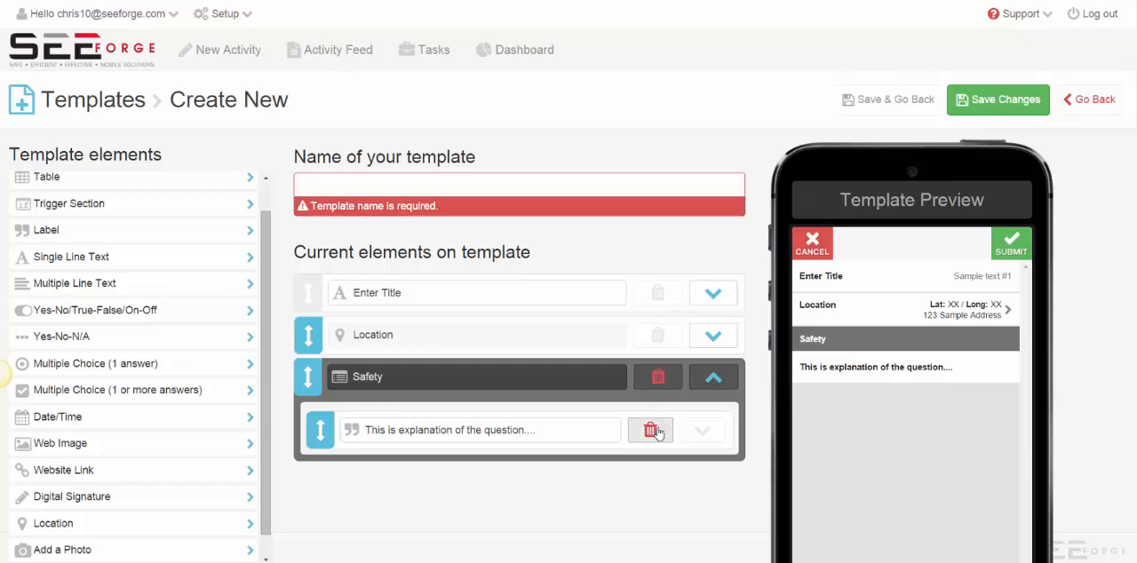
Delete the explanation label from the Safety section.
click(657, 432)
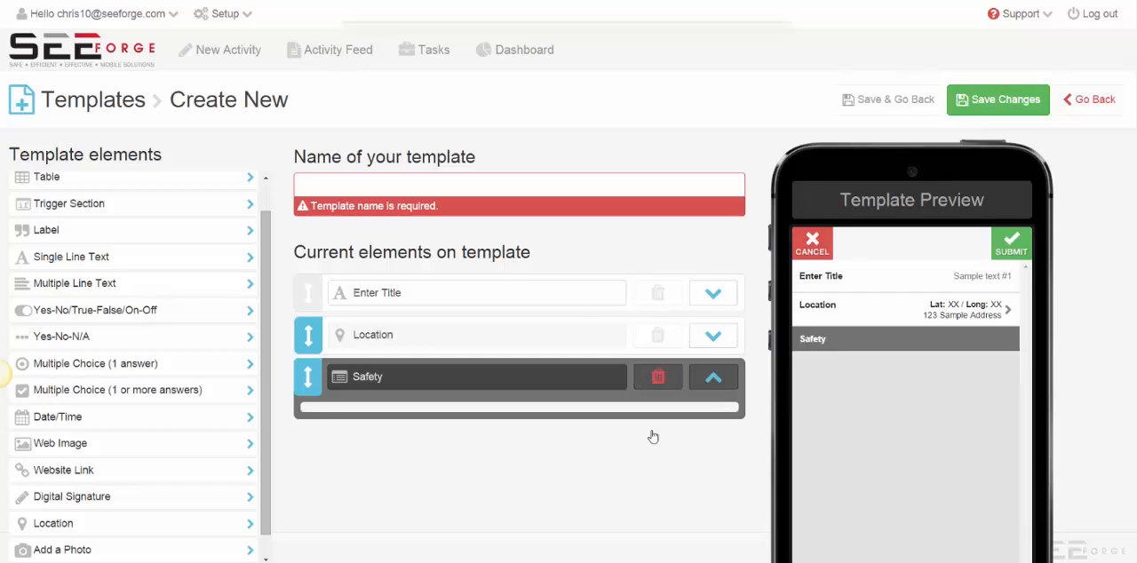
Add a Yes-No/True-False/On-Off field to the Safety section and try switching its answer between Yes and No in the template preview.
click(123, 316)
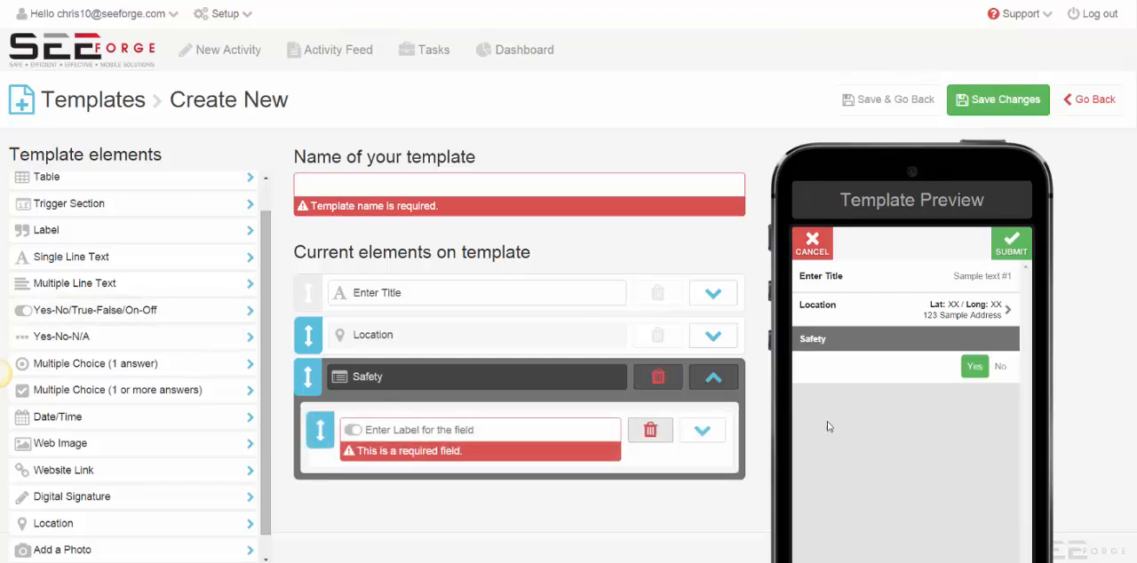
click(1002, 367)
click(978, 370)
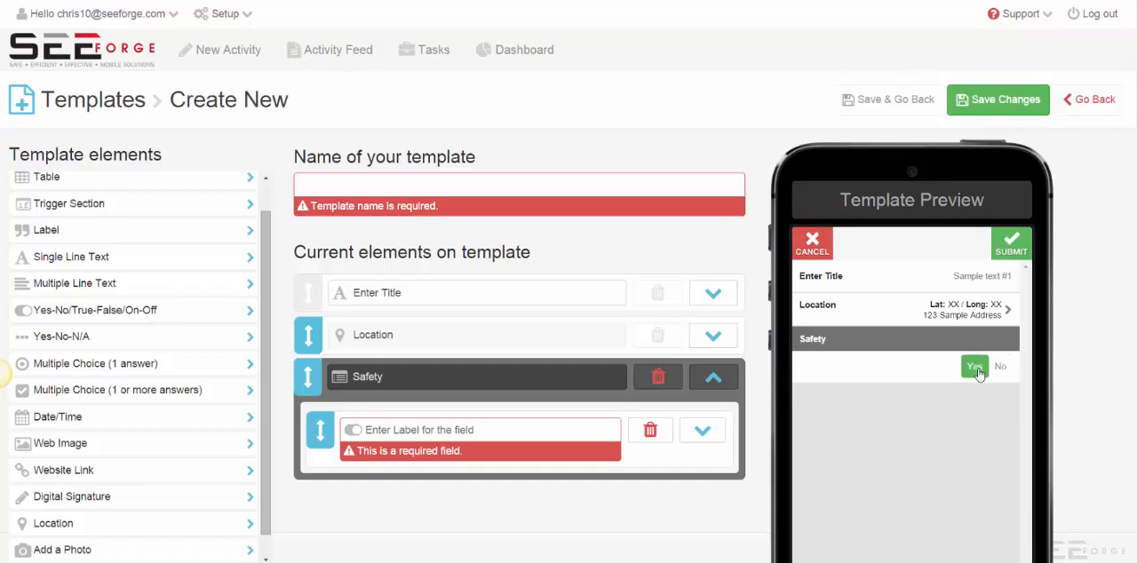
click(1001, 368)
click(980, 370)
click(1001, 369)
click(978, 371)
click(1001, 373)
click(983, 372)
Add a Yes-No-N/A field and a Web Image element to the Safety section.
click(103, 343)
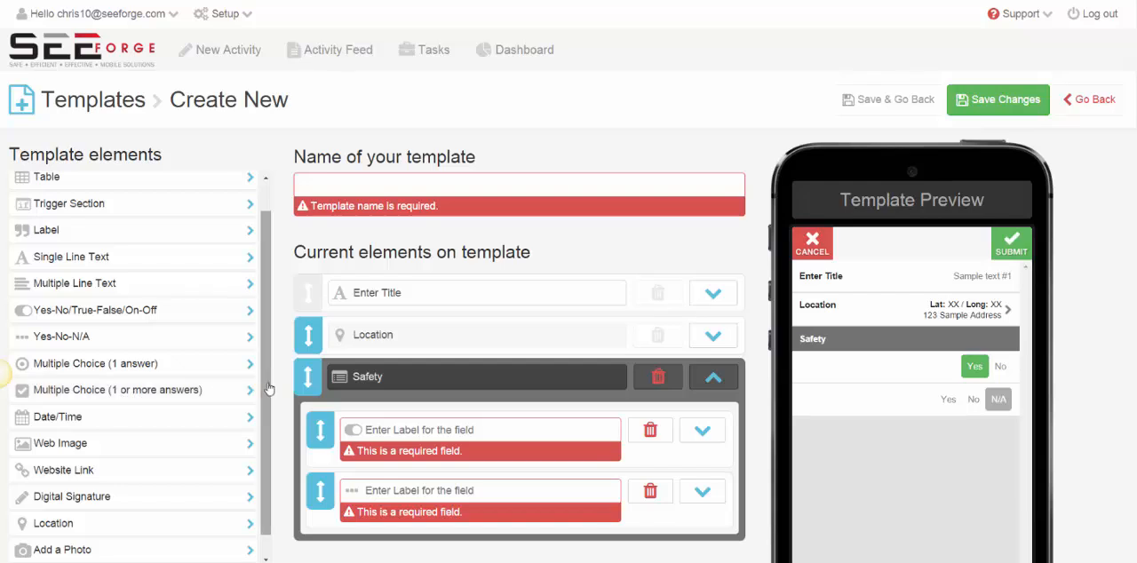
drag(271, 389, 265, 417)
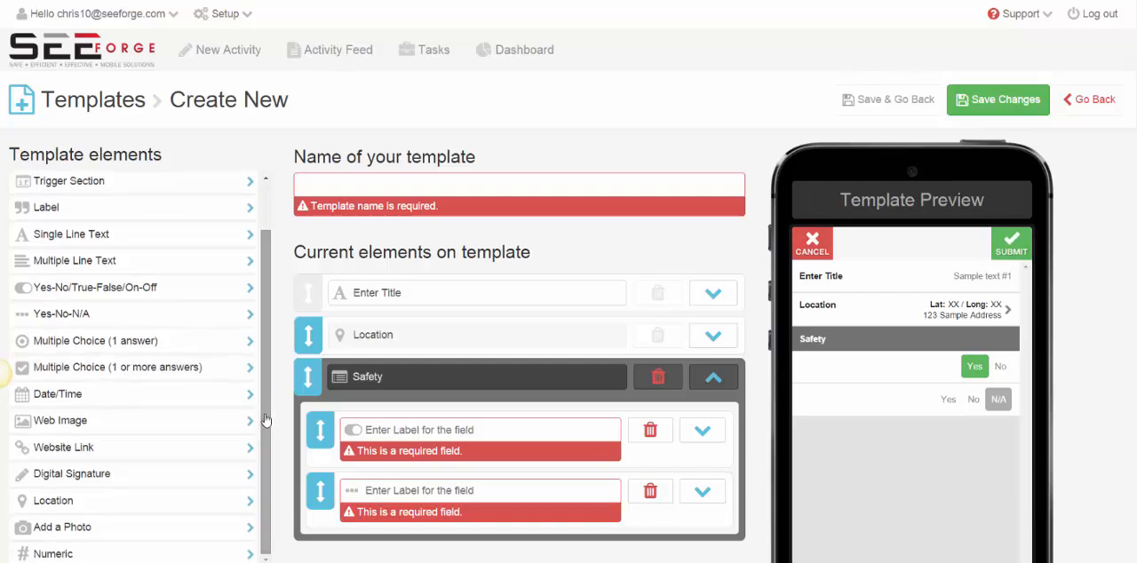
click(95, 423)
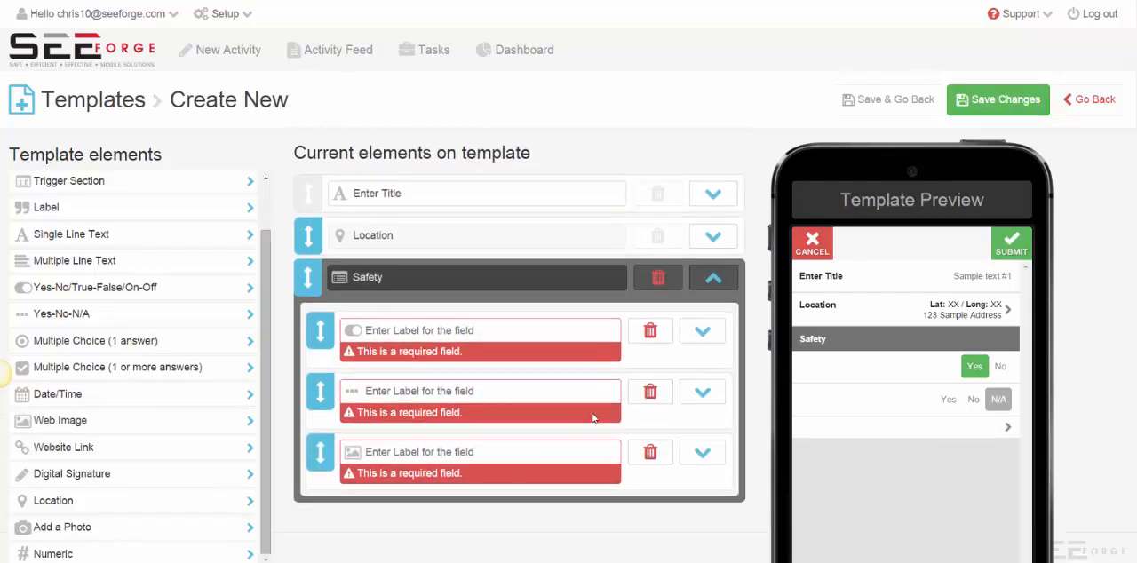
Delete the Yes-No and Yes-No-N/A fields from the Safety section and label the Web Image element "Instruction assistance".
click(650, 391)
click(650, 394)
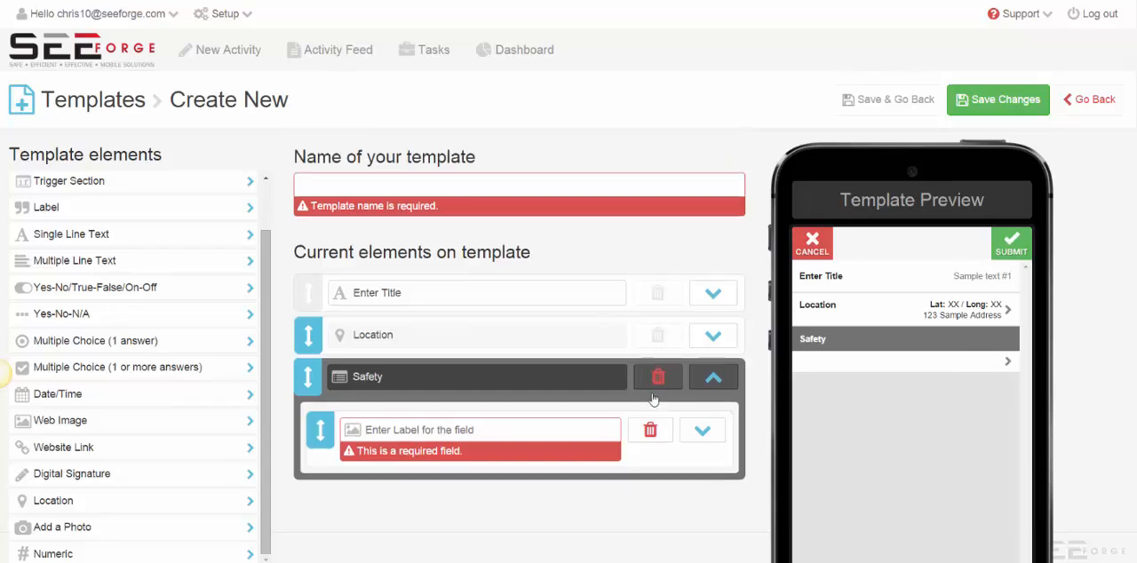
click(476, 430)
text(Inst)
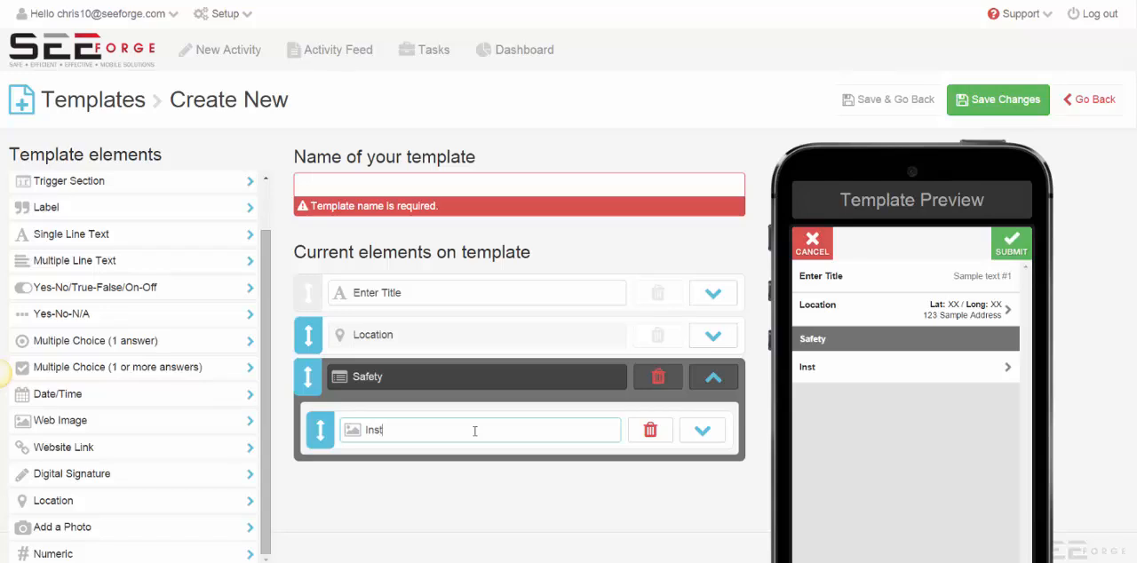
text(ruction assistance)
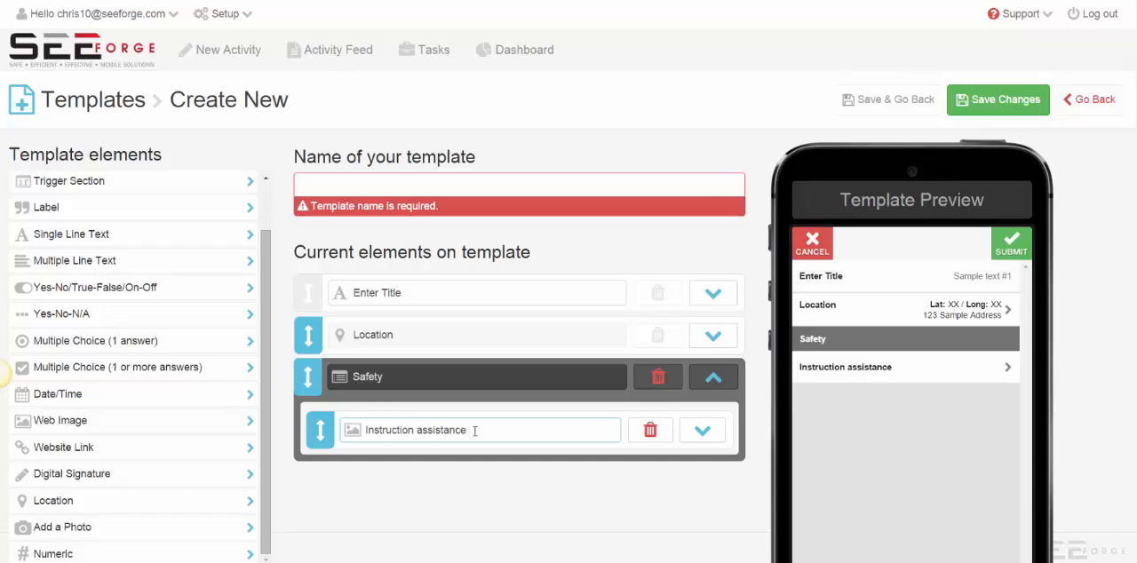
Open the Image Url setting of the "Instruction assistance" element, and delete that element from the Safety section.
click(702, 430)
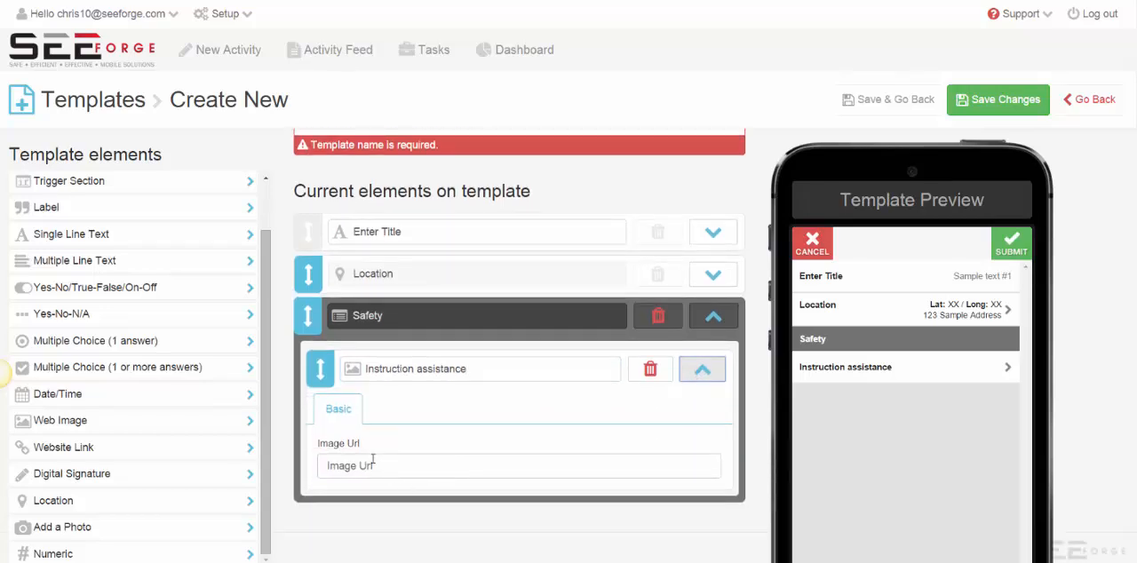
click(373, 466)
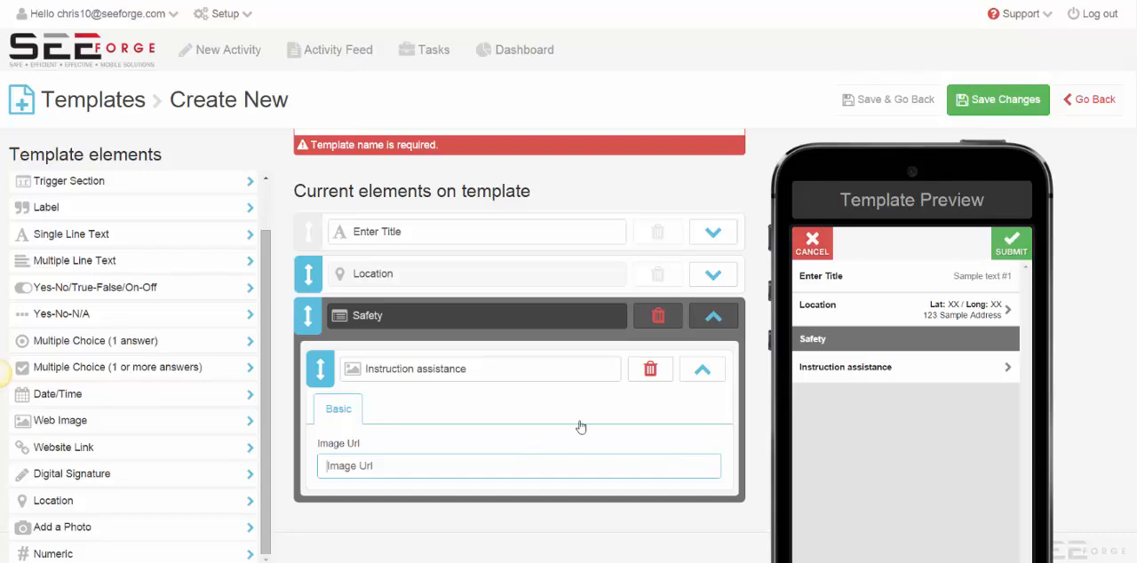
click(652, 369)
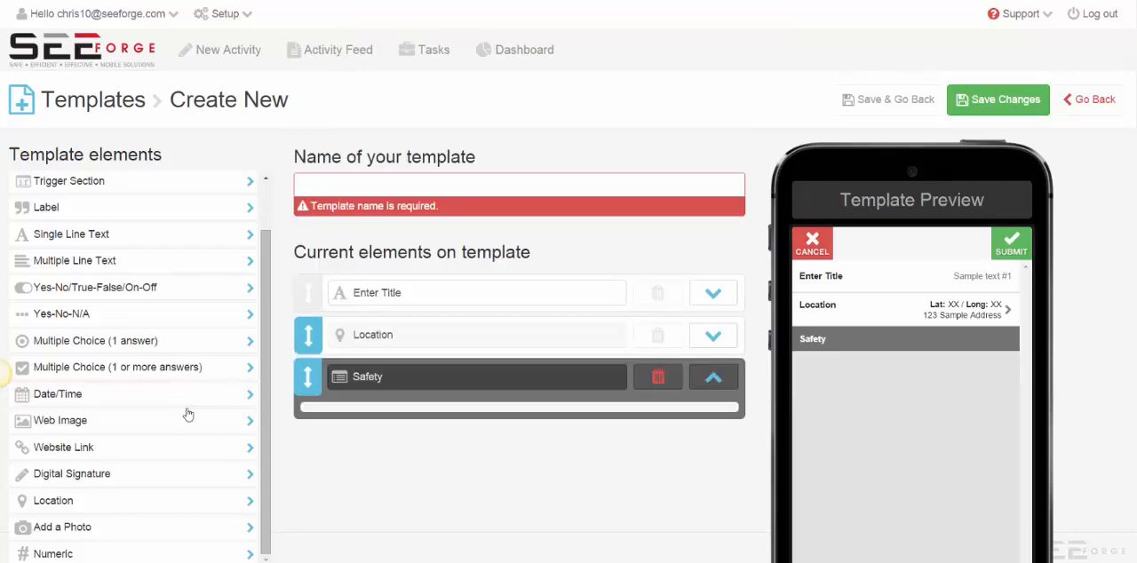
Add a Digital Signature element labelled "Signature", an Add a Photo element and a Numeric element to the Safety section.
click(115, 474)
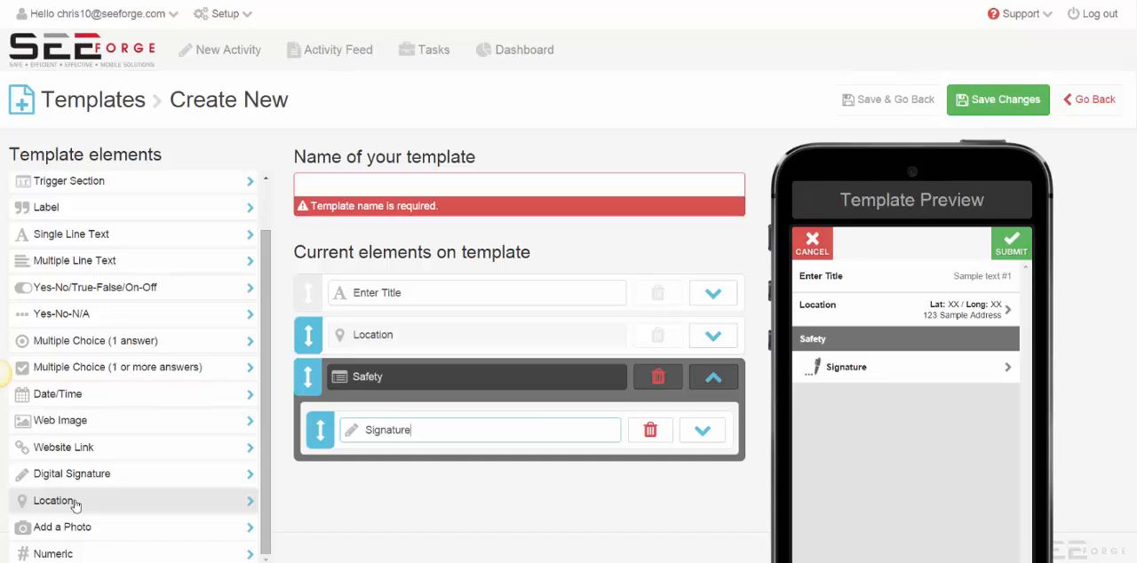
click(78, 529)
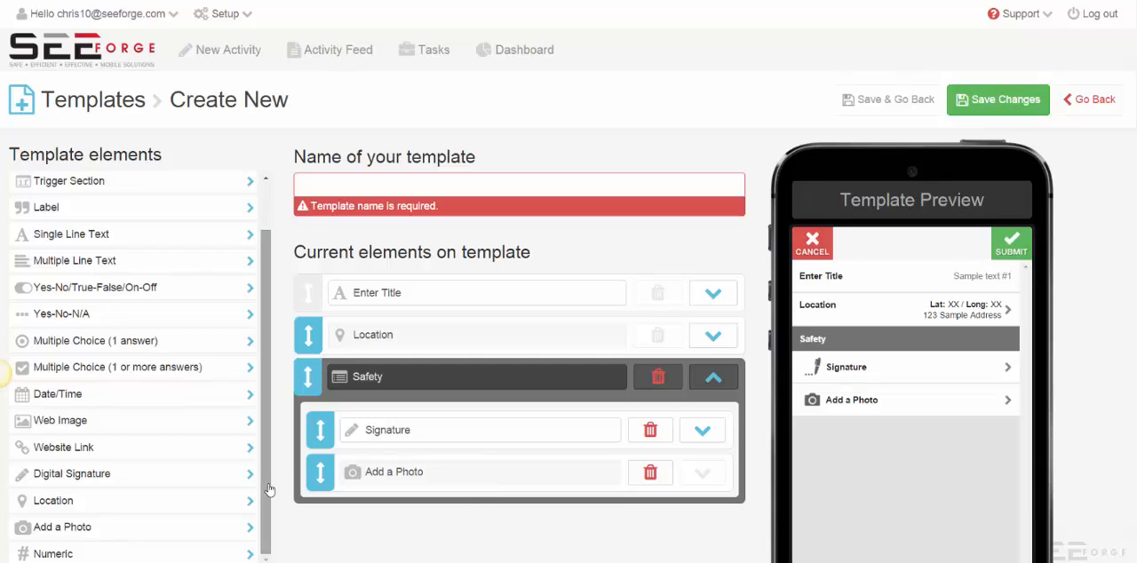
click(98, 554)
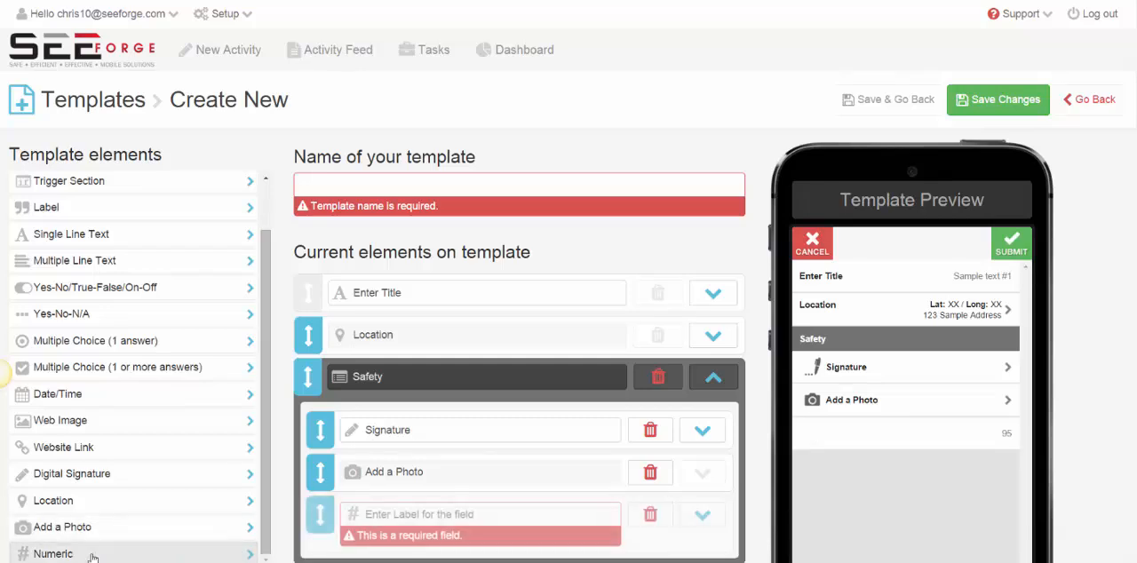